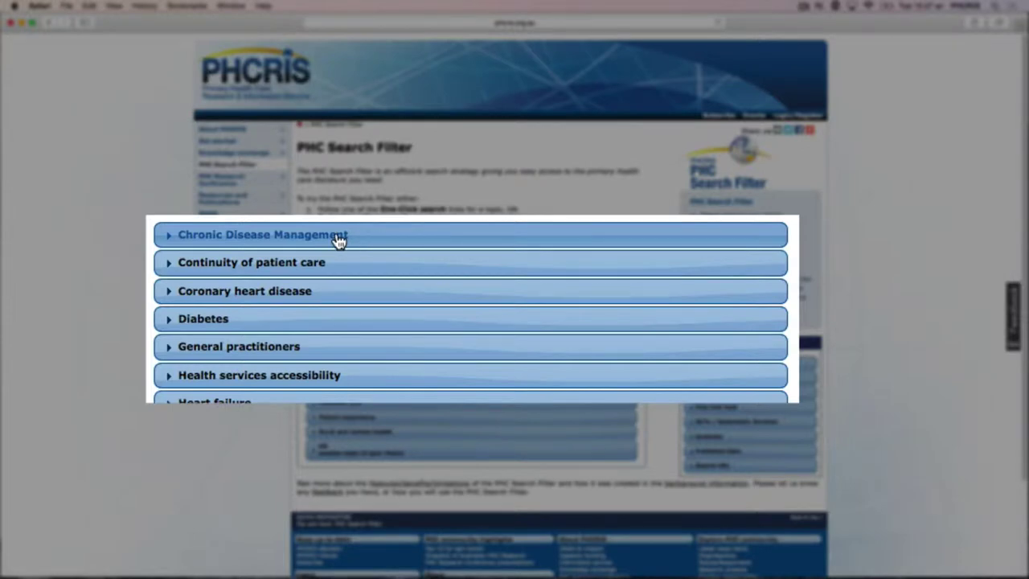
# Run the Chronic Disease Management 'Everything' search in PubMed, returning 8,260 results.
pyautogui.click(338, 240)
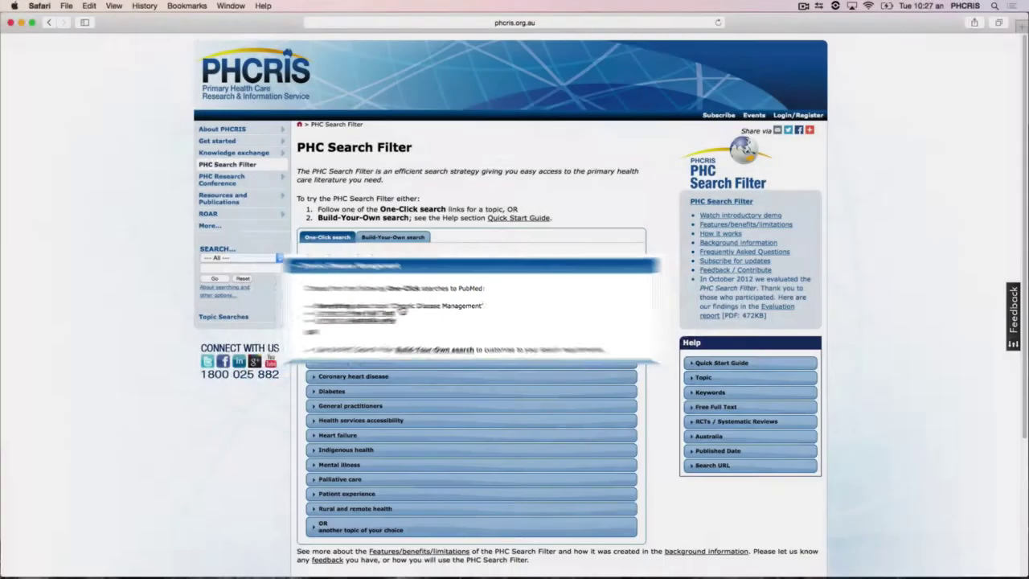
pyautogui.click(408, 309)
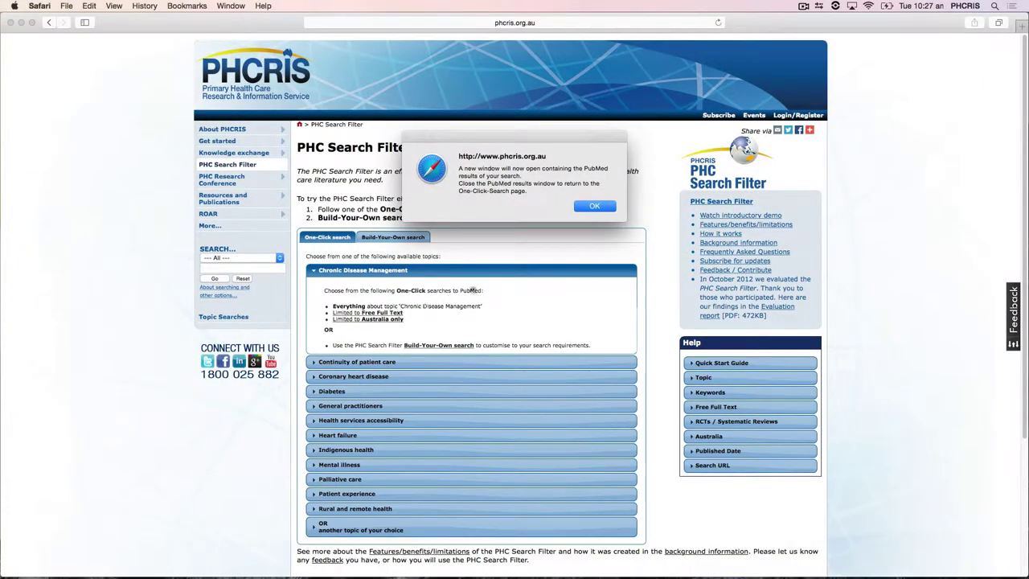
pyautogui.click(578, 209)
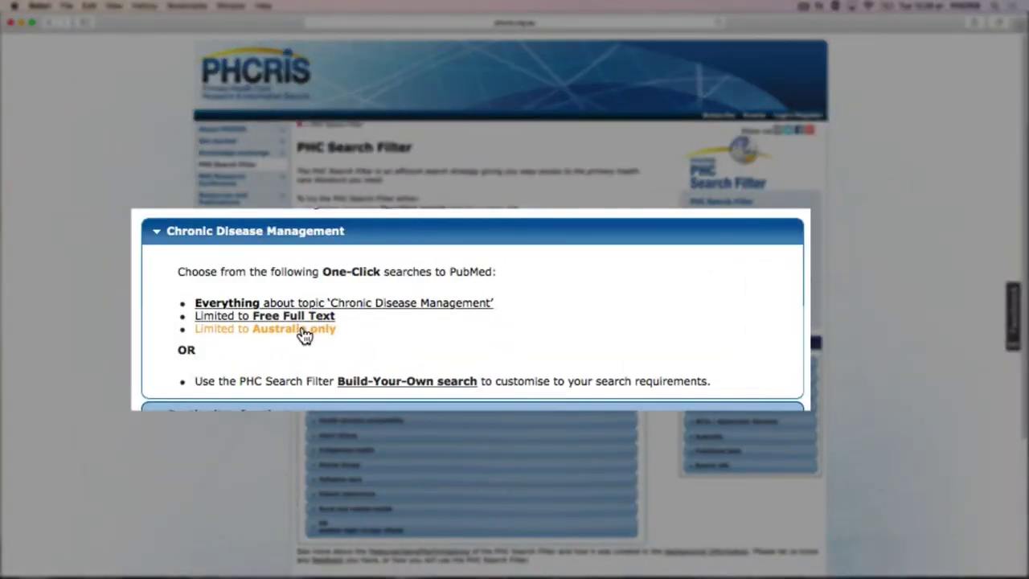
# Run the 'Limited to Australia only' Chronic Disease Management search, narrowing PubMed results to 624.
pyautogui.click(304, 331)
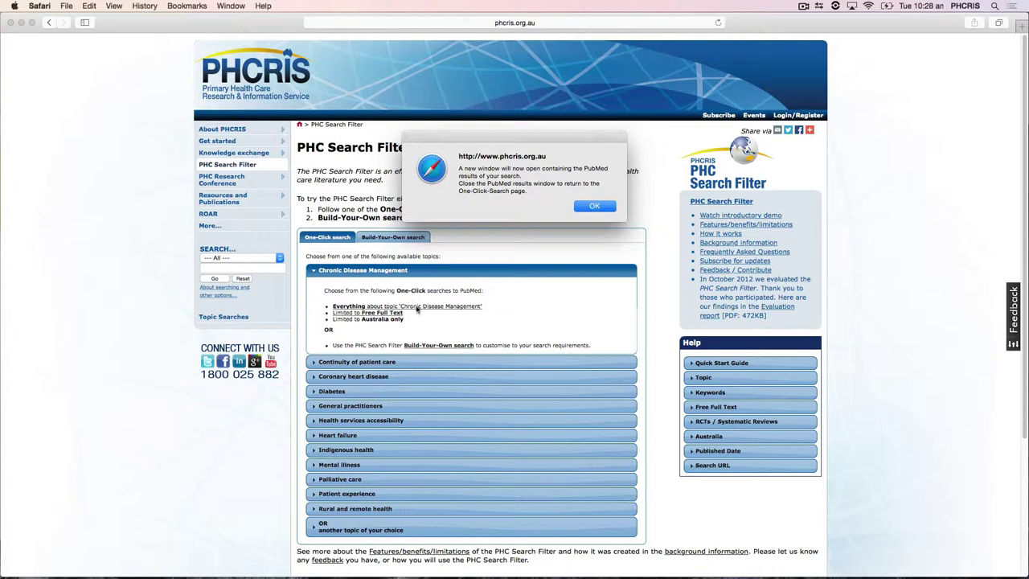
pyautogui.click(594, 207)
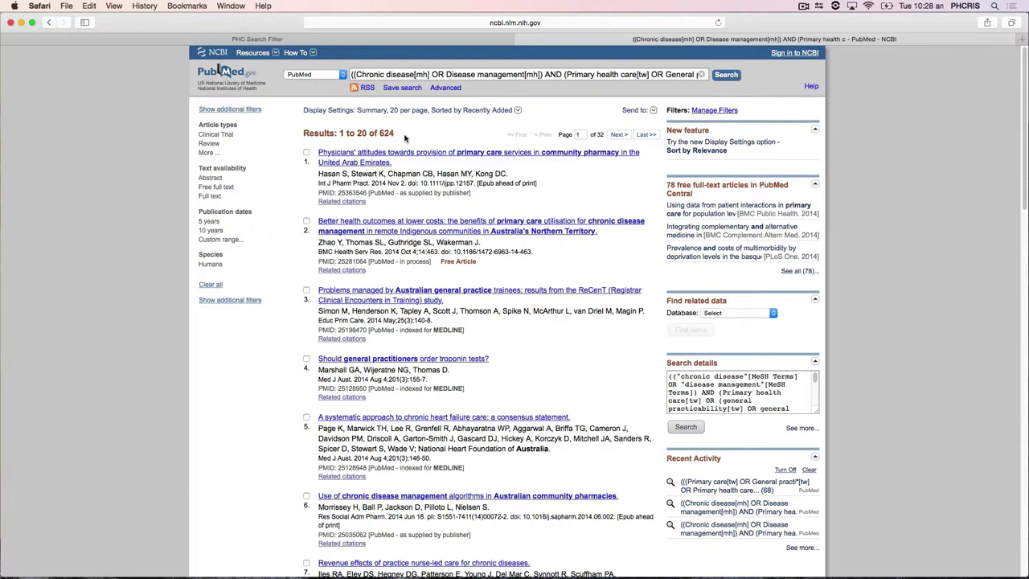
# Build a custom search for keyword 'integration' limited to Free Full Text and Australia, and submit it.
pyautogui.click(521, 39)
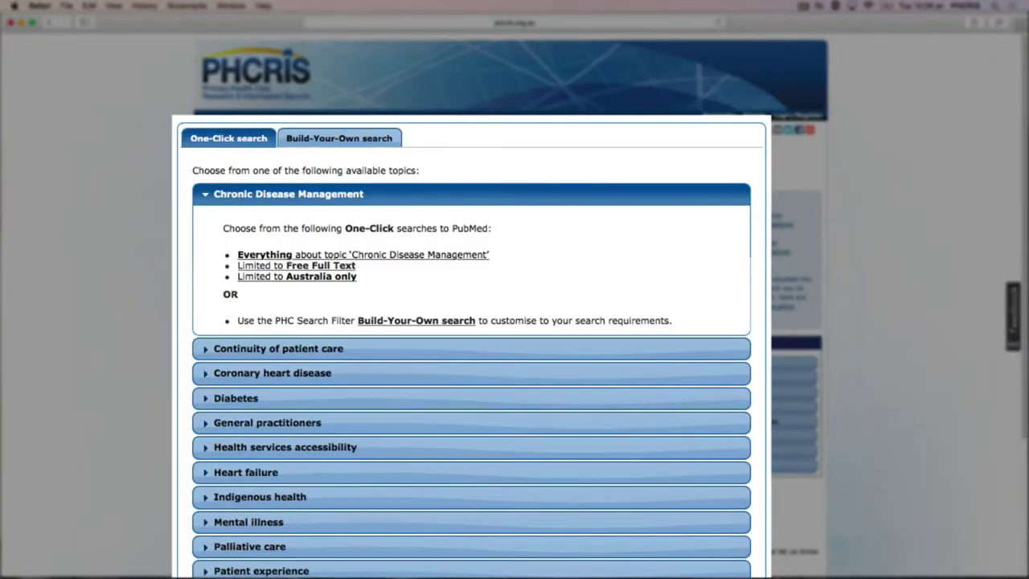
pyautogui.click(365, 136)
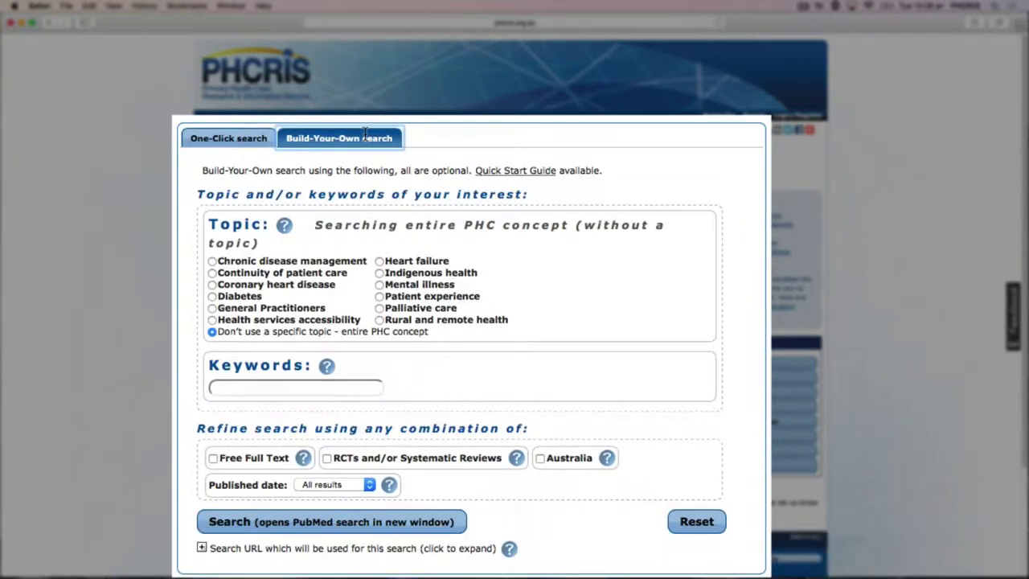
pyautogui.click(274, 386)
pyautogui.write('in')
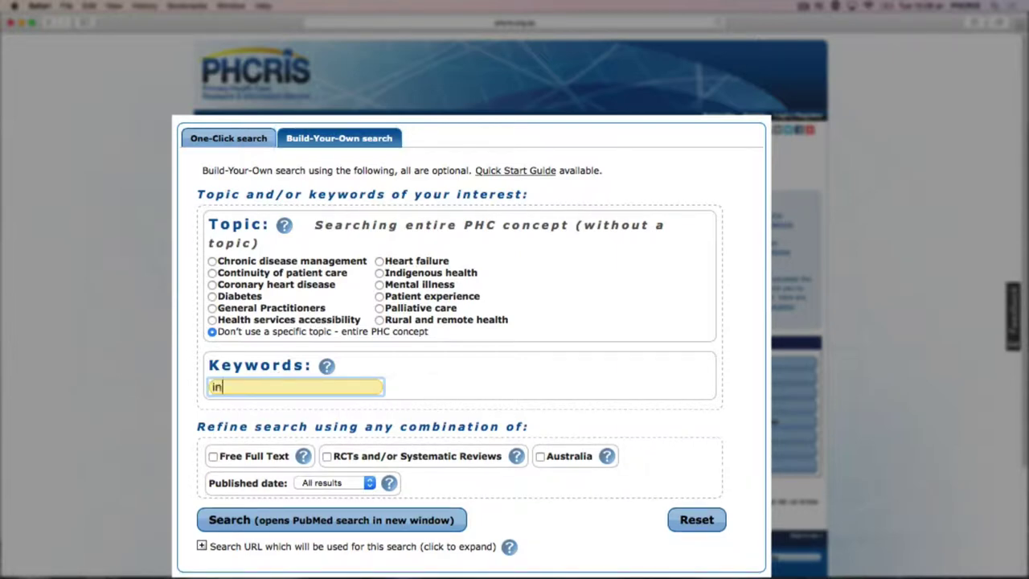
pyautogui.write('tegration')
pyautogui.click(218, 456)
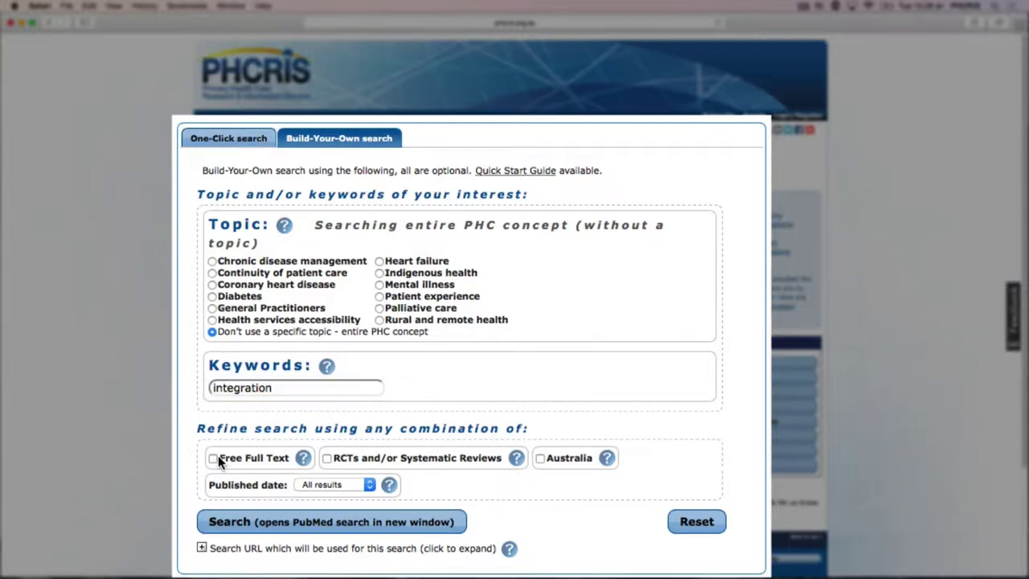
pyautogui.click(541, 462)
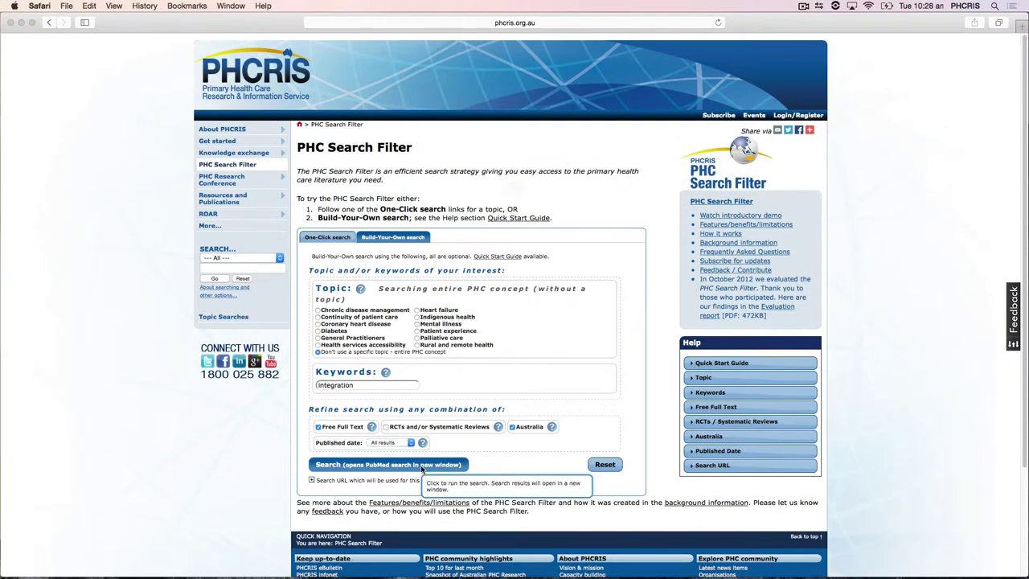
pyautogui.click(422, 467)
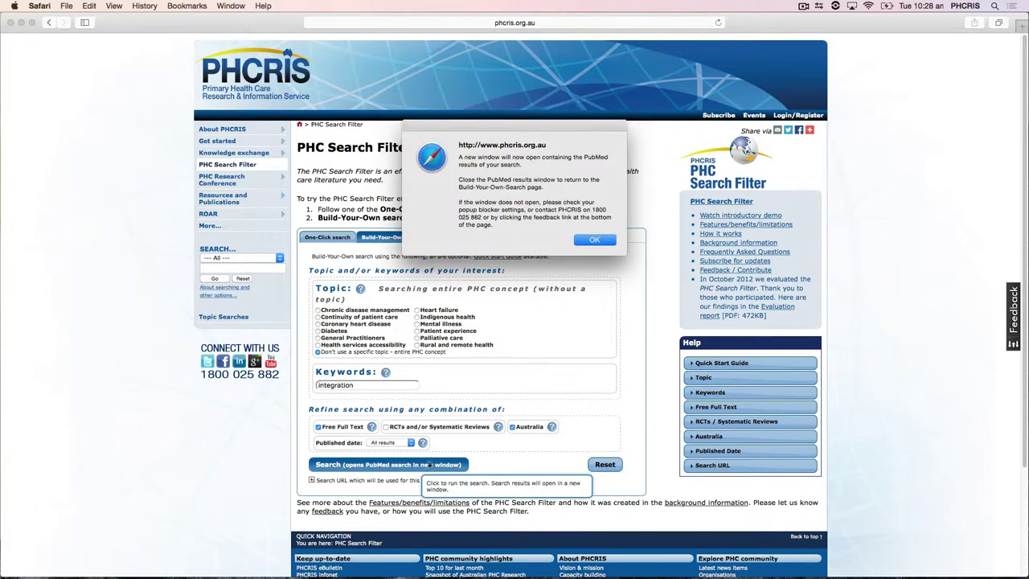
# Review the 68 PubMed results for the integration search, then close PubMed and return to the filter.
pyautogui.click(593, 239)
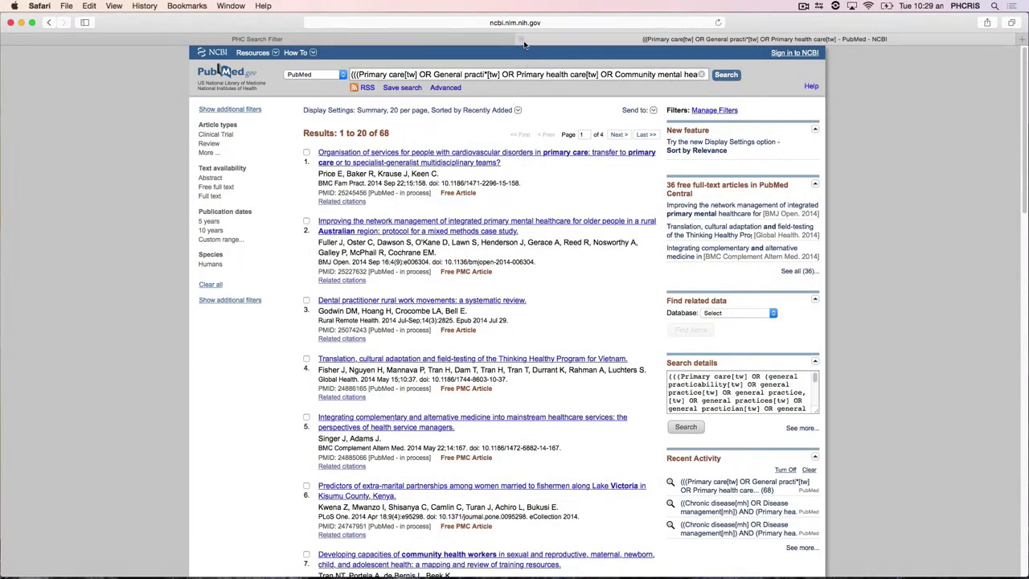
pyautogui.moveTo(257, 38)
pyautogui.click(521, 40)
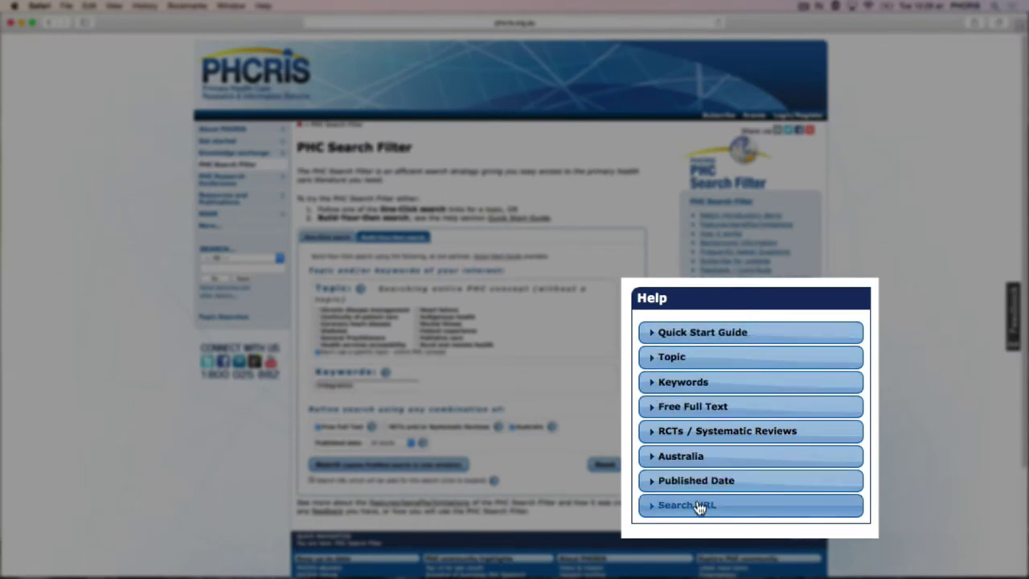
pyautogui.click(699, 336)
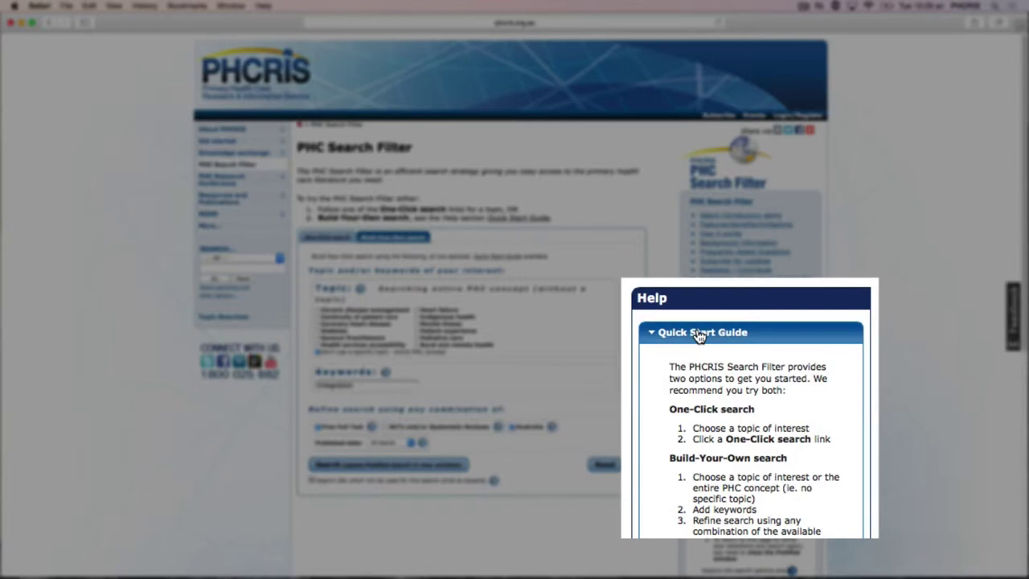
pyautogui.click(699, 335)
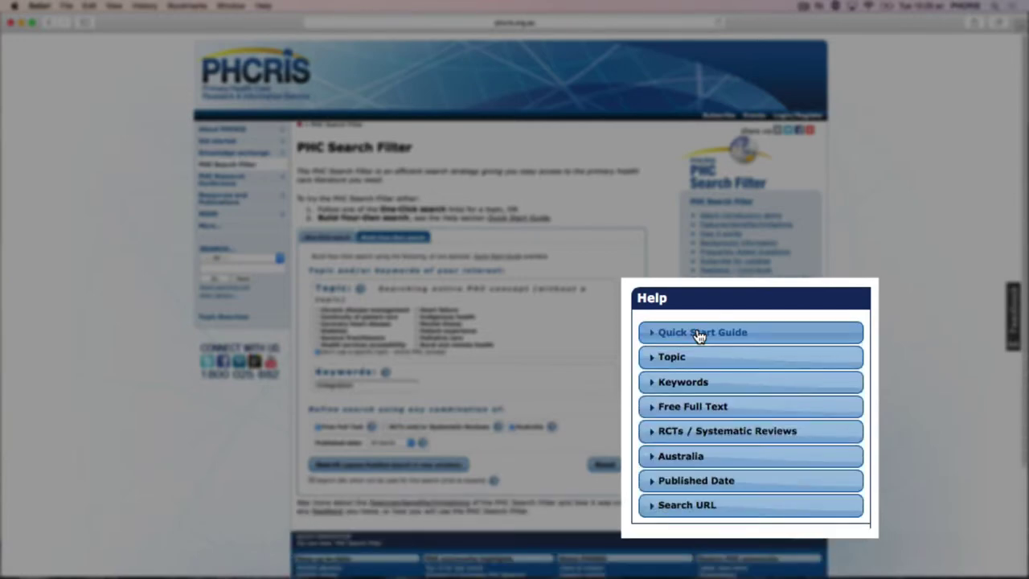